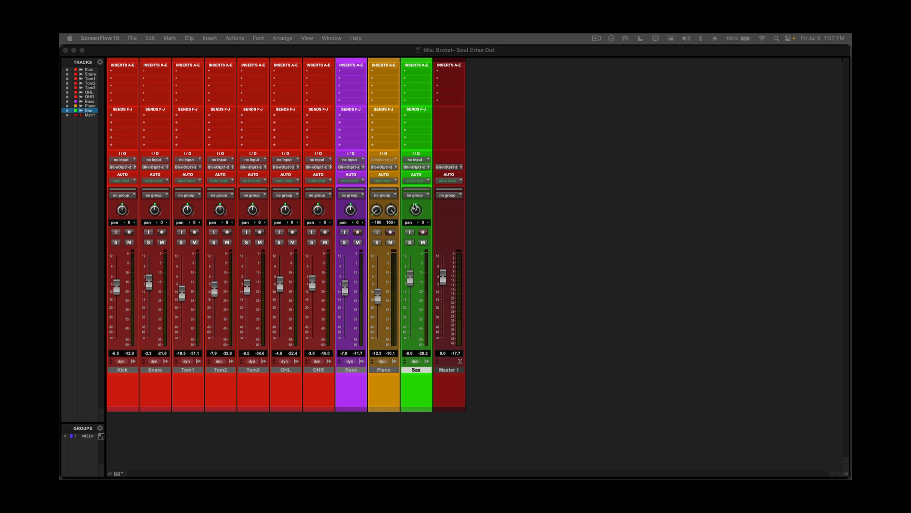
Solo the Sax track in the Mix window and start playback.
click(512, 207)
key(super+equal)
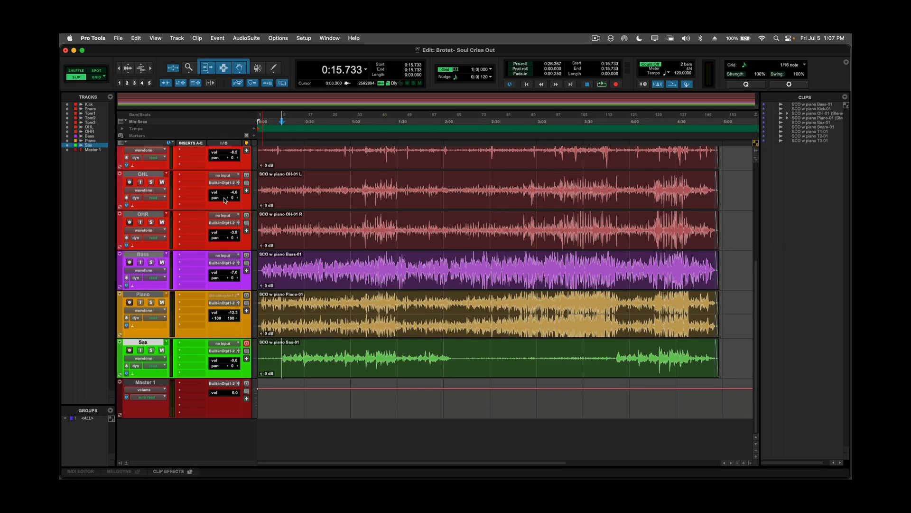
key(super+equal)
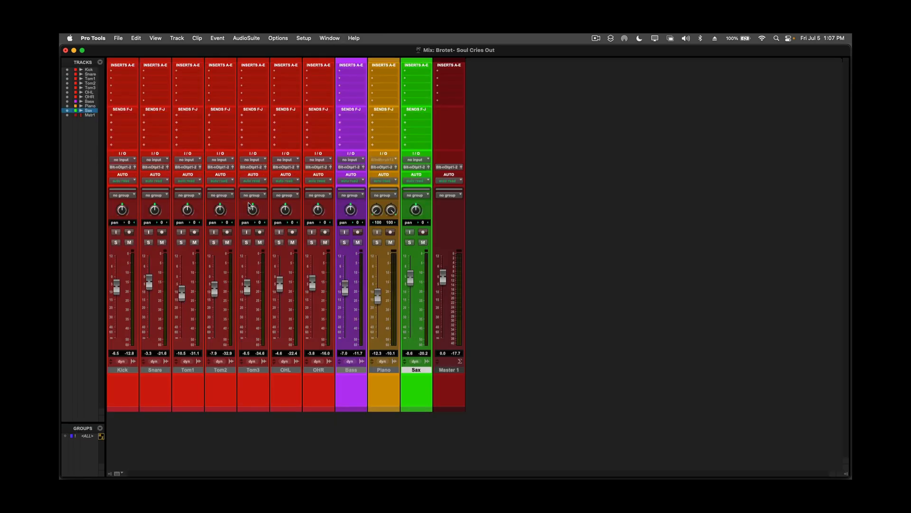
click(413, 243)
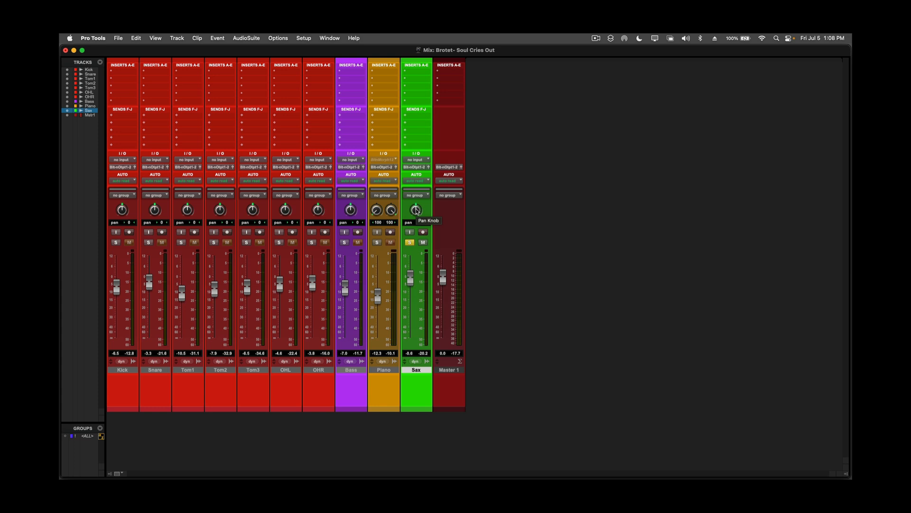
key(space)
Try the Sax panned hard left and hard right, reset its pan to centre and clear its solo.
drag(417, 211, 409, 241)
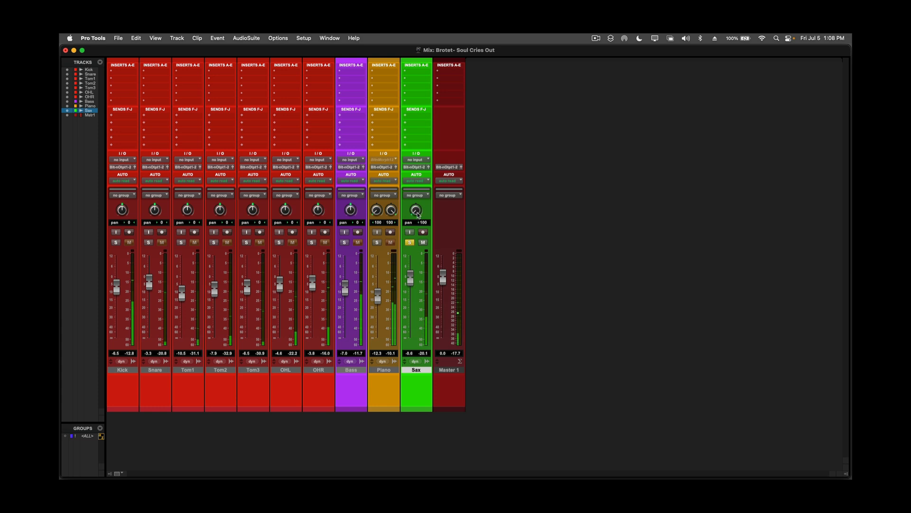
drag(417, 215, 421, 135)
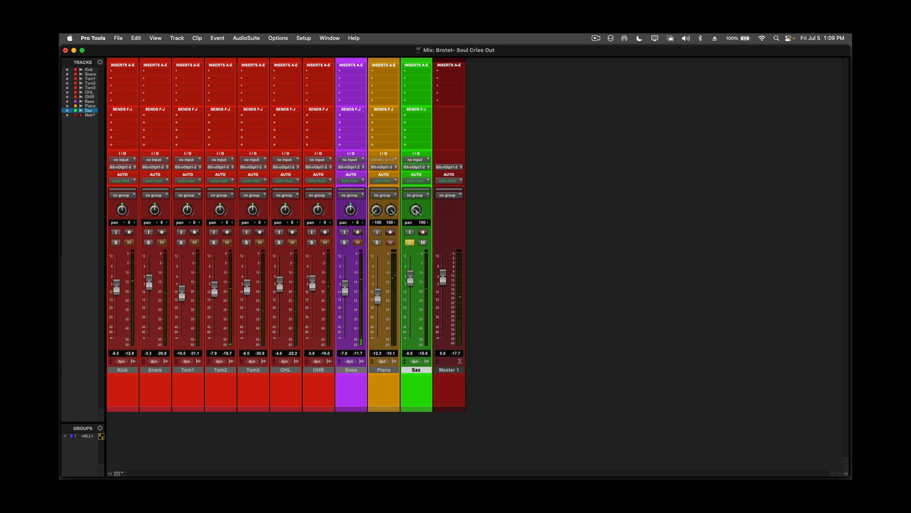
drag(416, 211, 413, 300)
drag(415, 214, 419, 171)
alt+click(416, 212)
click(411, 242)
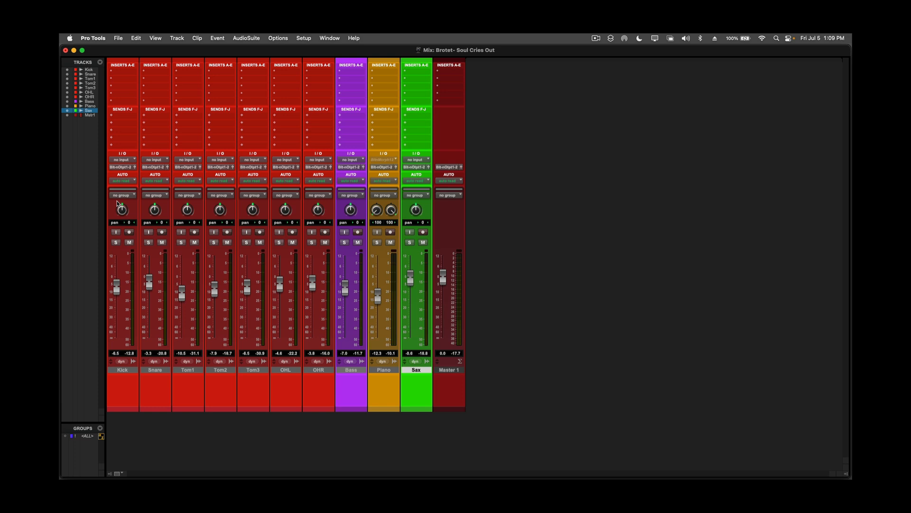
Audition the Snare in solo panned 37 to the left, and reset its pan to centre.
click(117, 243)
click(116, 243)
drag(155, 211, 152, 224)
key(space)
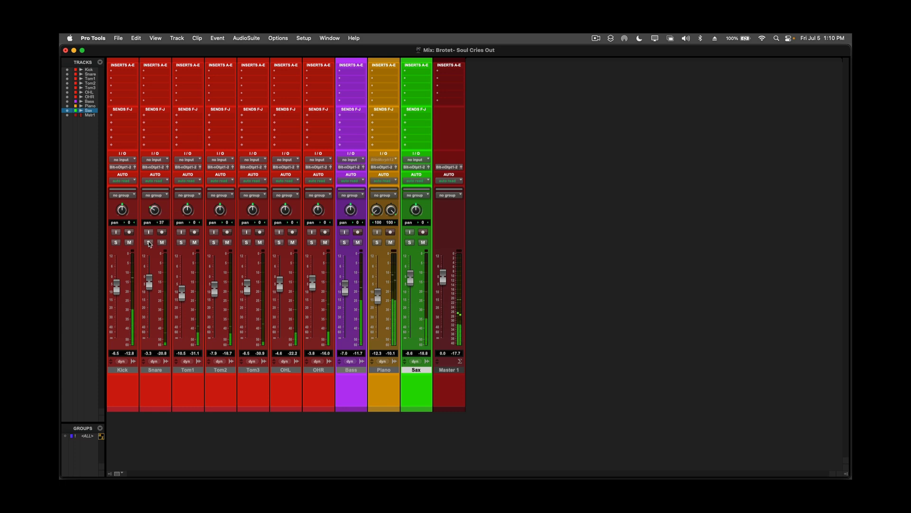
click(148, 243)
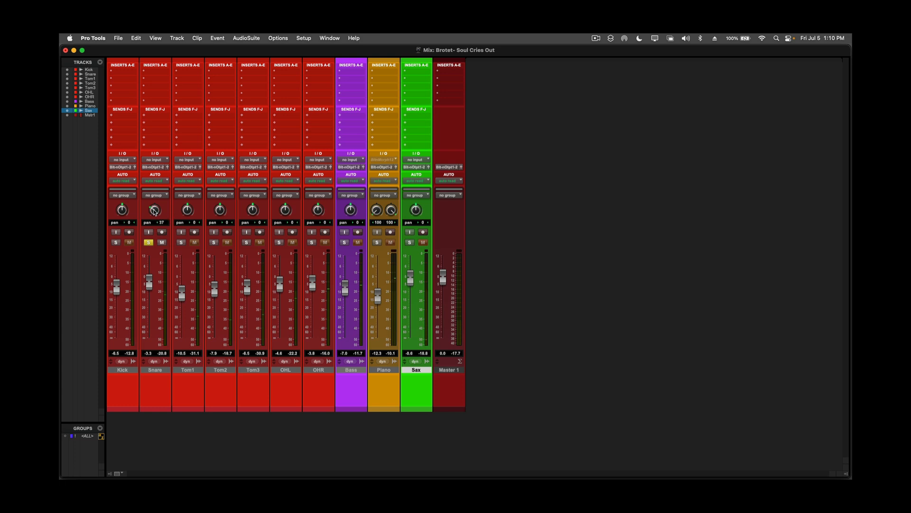
drag(152, 199, 152, 188)
alt+click(154, 210)
Play the Kick and Snare in solo, pan the Snare about 35 to the right, and clear both solos.
click(114, 243)
key(space)
mouse_move(154, 214)
mouse_down()
mouse_move(153, 204)
mouse_move(152, 216)
mouse_up()
click(115, 243)
click(148, 242)
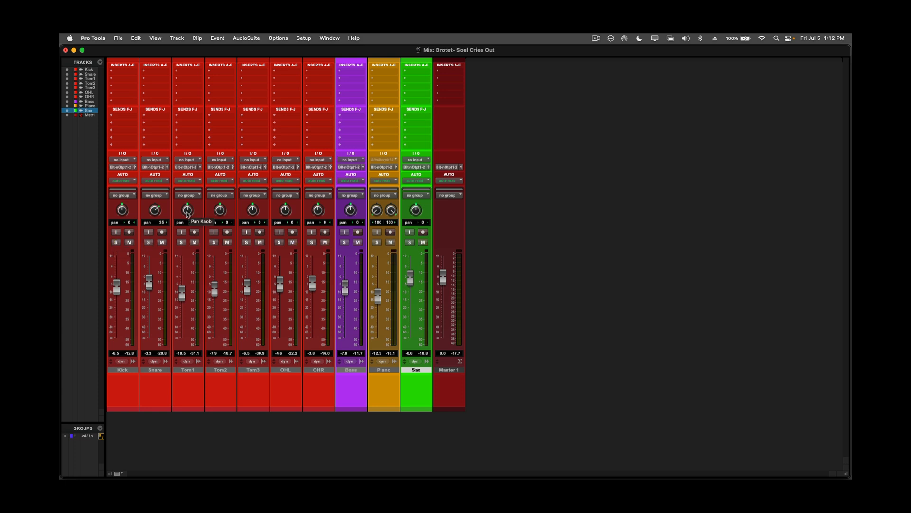
Pan Tom1 31 right, Tom2 36 left, Tom3 62 left, OHL 100 left and OHR 100 right.
drag(186, 212, 186, 202)
drag(220, 208, 219, 219)
mouse_move(254, 212)
mouse_down()
mouse_move(246, 234)
mouse_move(252, 209)
mouse_up()
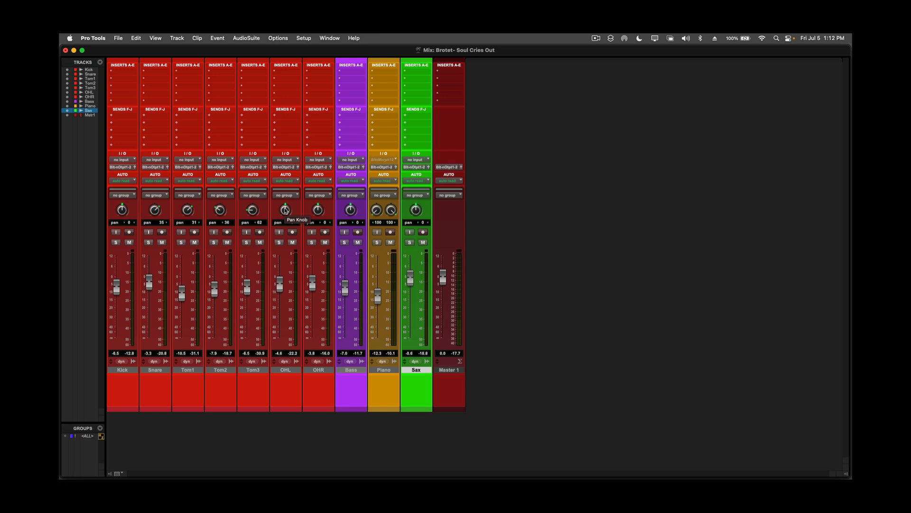
drag(285, 210, 273, 233)
drag(314, 198, 303, 148)
Solo all seven drum tracks from Kick through OHR.
click(311, 242)
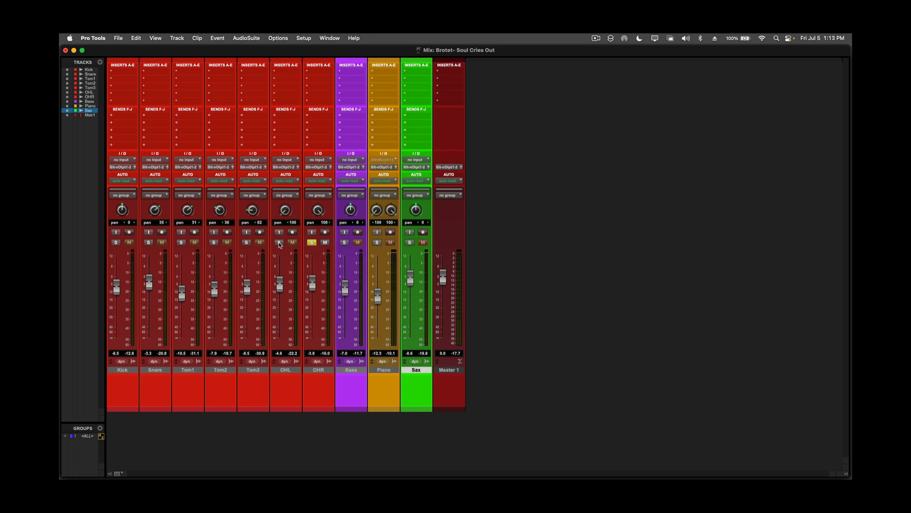
click(246, 243)
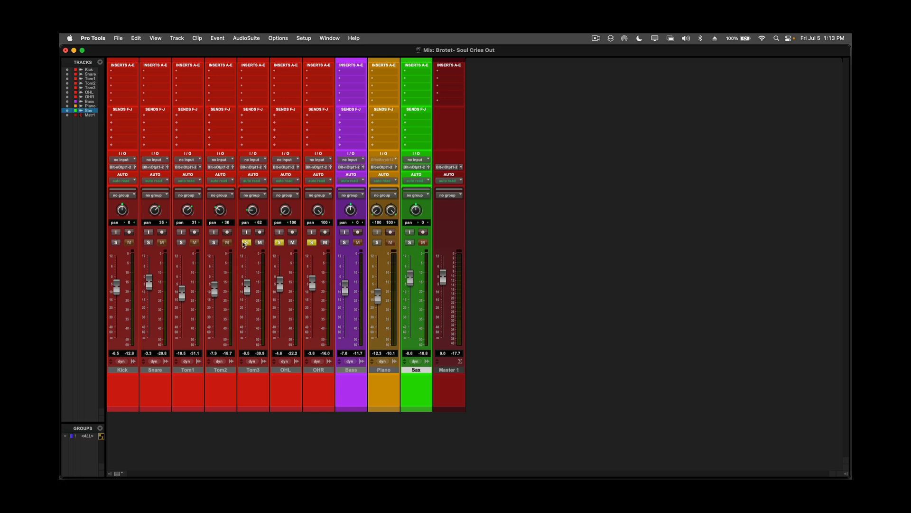
click(214, 242)
click(181, 243)
click(148, 243)
click(115, 242)
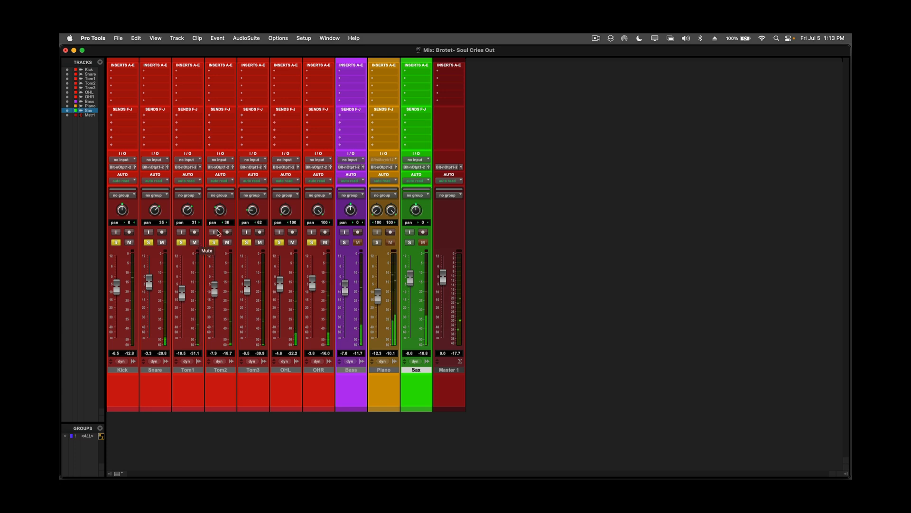
Play the soloed drums from 3:17.066 and return to the Mix window.
key(super+equal)
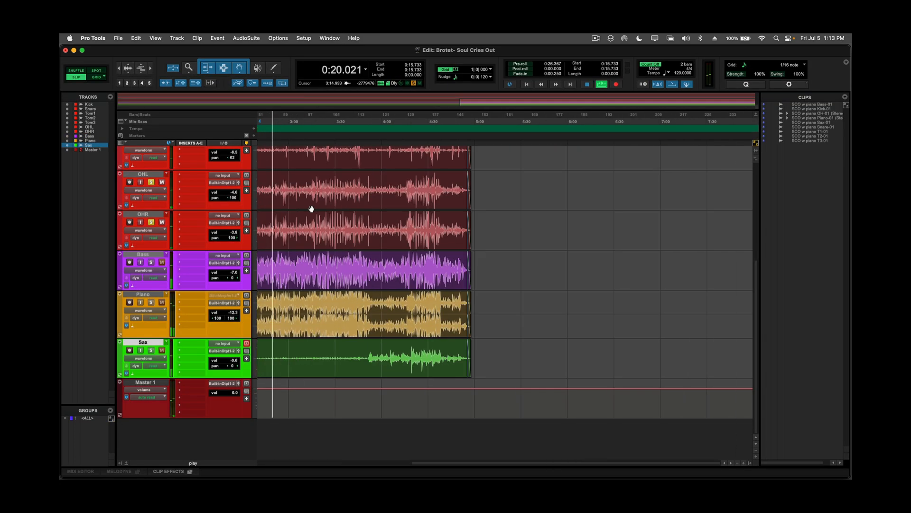
scroll(309, 210, right, 5)
key(space)
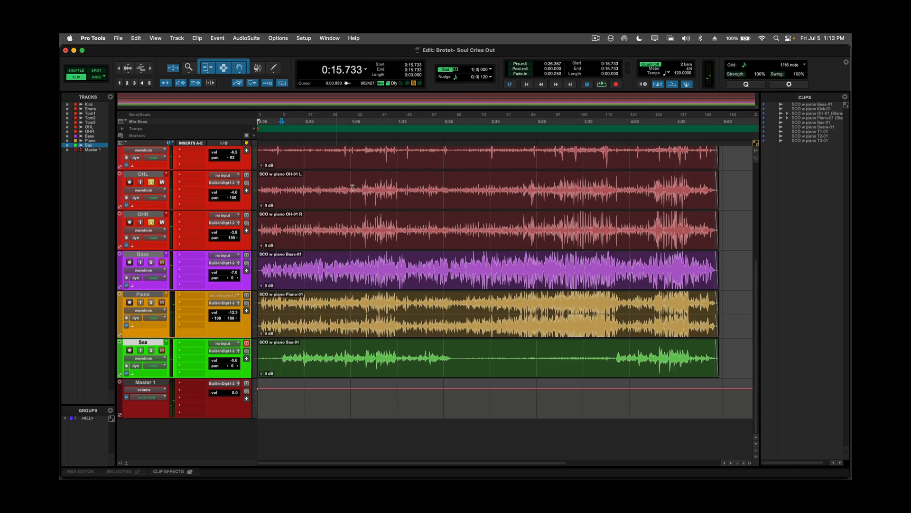
click(564, 184)
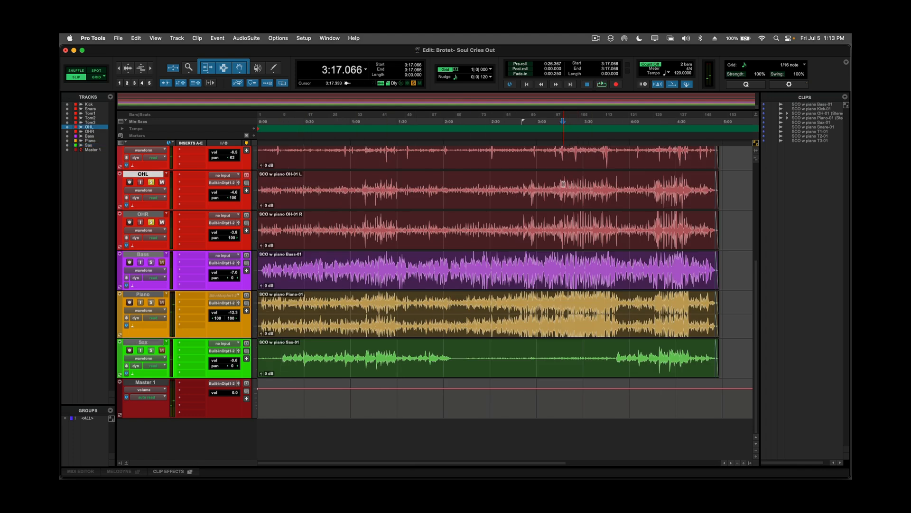
key(space)
key(super+equal)
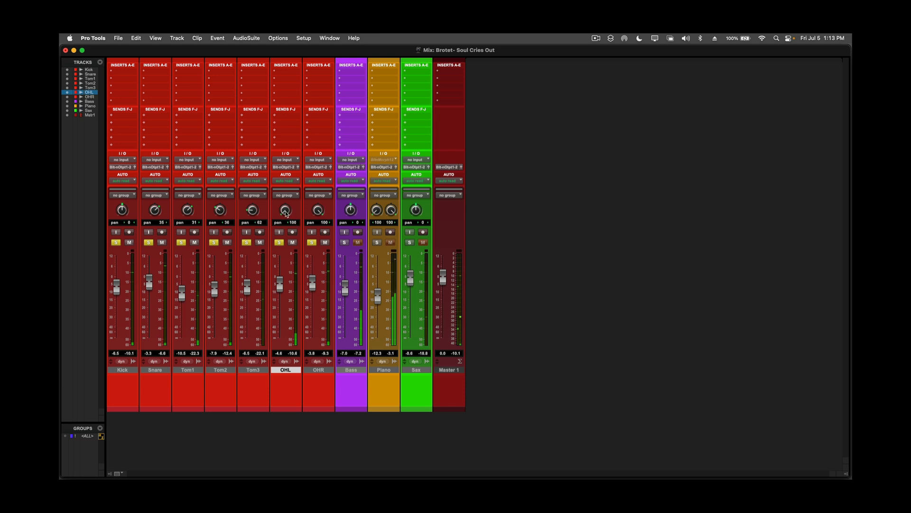
Audition OHL and OHR with narrower panning, restore both to 100, and clear the drum solos.
mouse_move(286, 214)
mouse_down()
mouse_move(285, 194)
mouse_move(307, 206)
mouse_move(319, 233)
mouse_move(284, 210)
mouse_up()
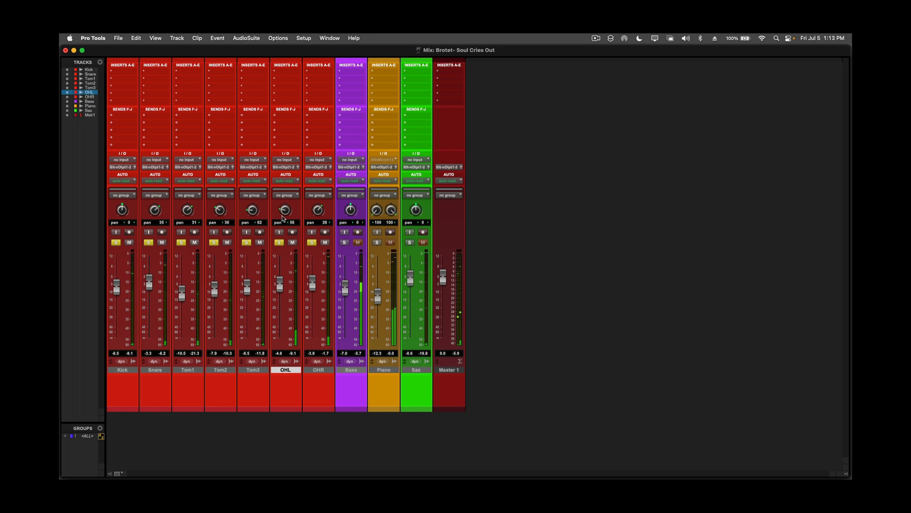
drag(285, 210, 322, 205)
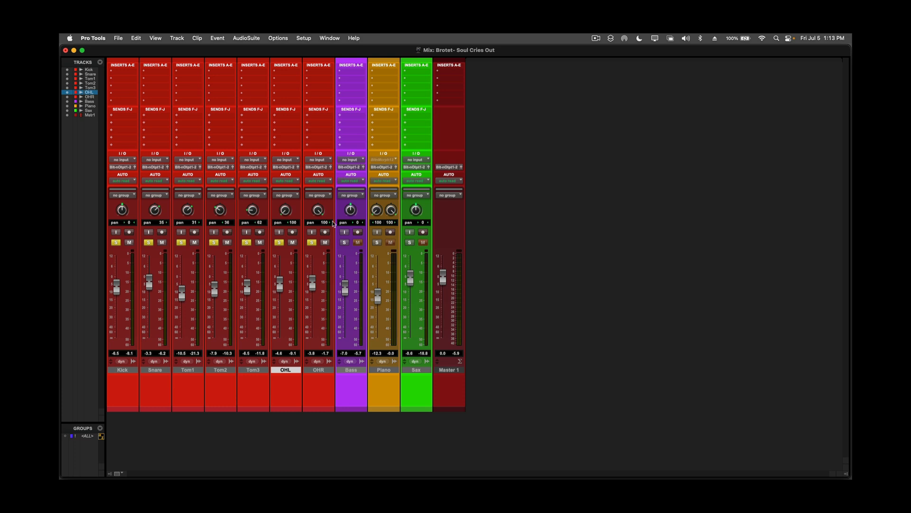
alt+click(312, 243)
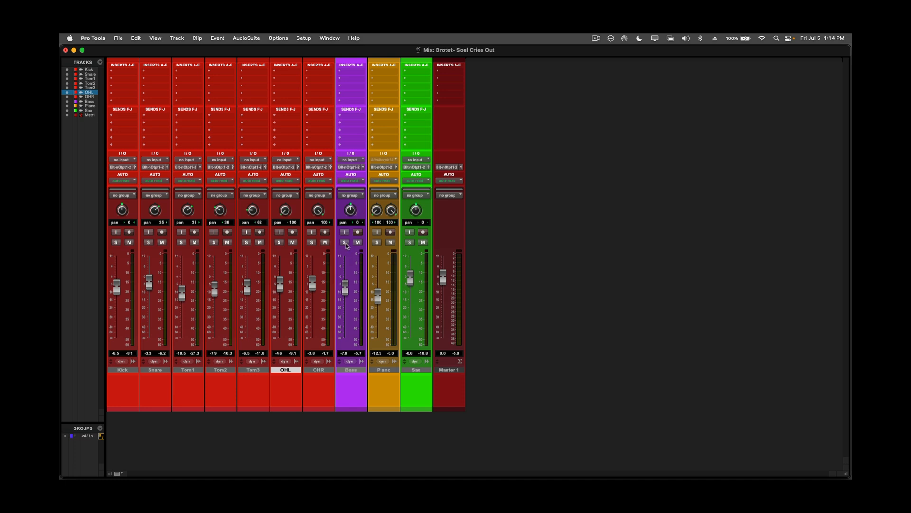
Audition the Bass and Kick together in solo, stop playback and clear both solos.
click(346, 243)
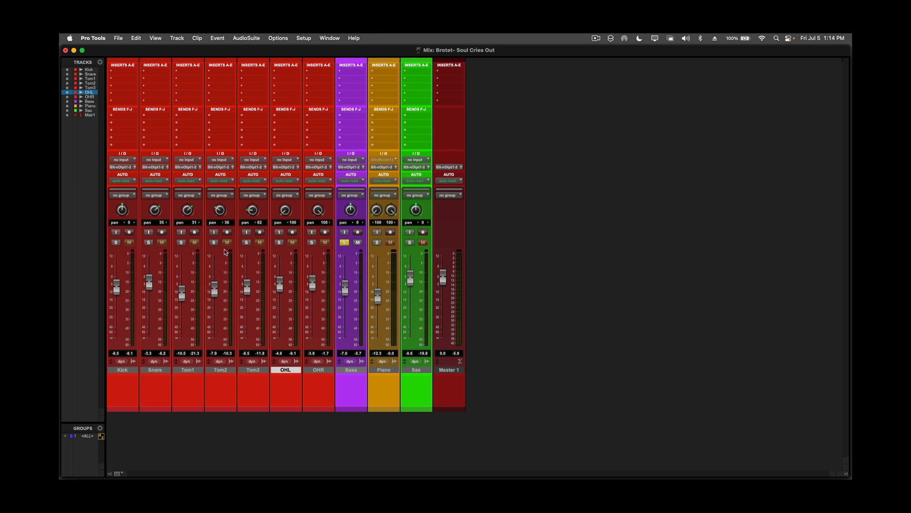
click(117, 243)
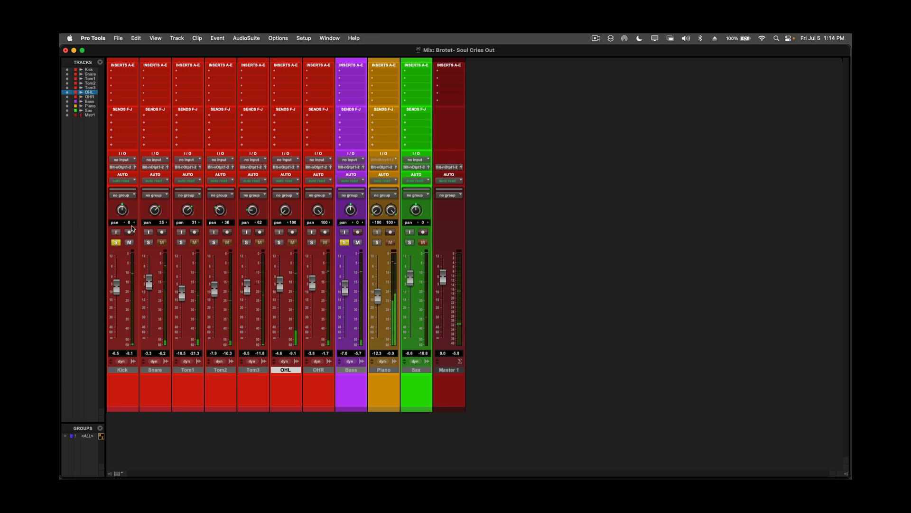
key(super+equal)
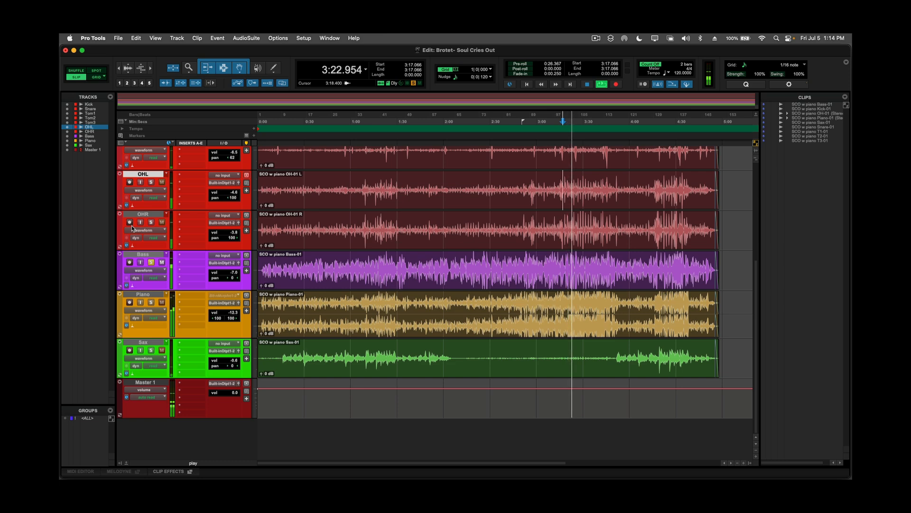
key(space)
key(super+equal)
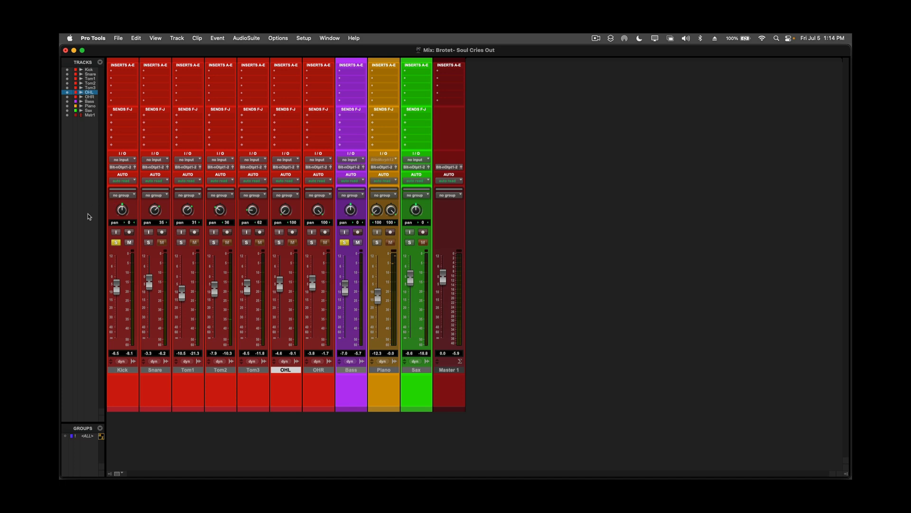
click(116, 242)
click(345, 243)
Audition the soloed Sax from 0:16.000 panned 33 to the right, recentre it and clear its solo.
click(409, 242)
key(super+equal)
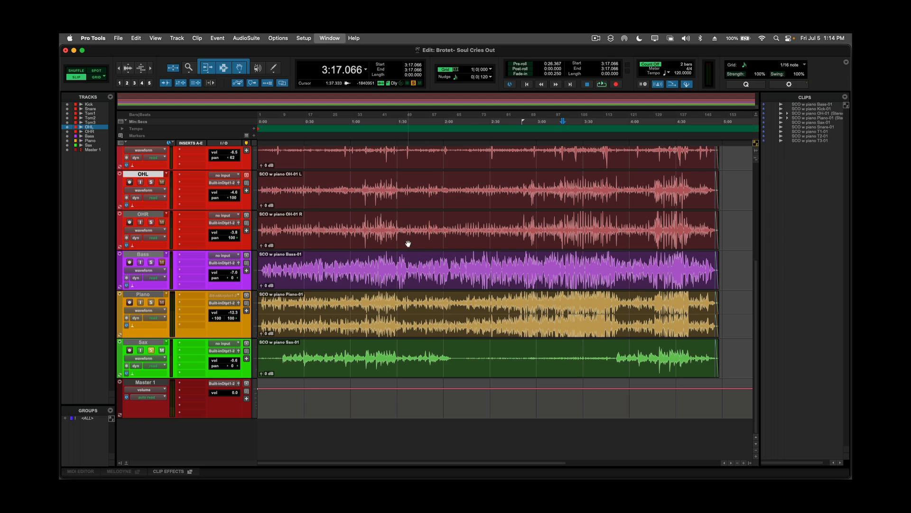
click(282, 355)
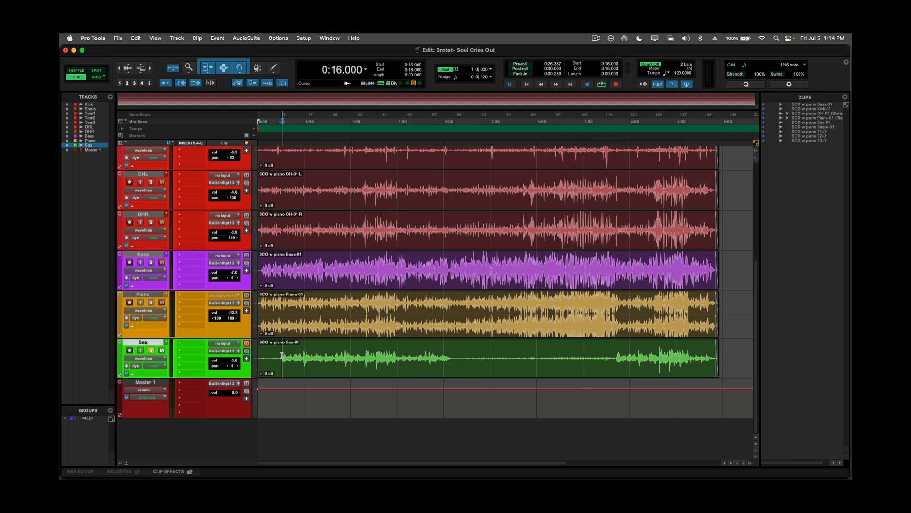
key(super+equal)
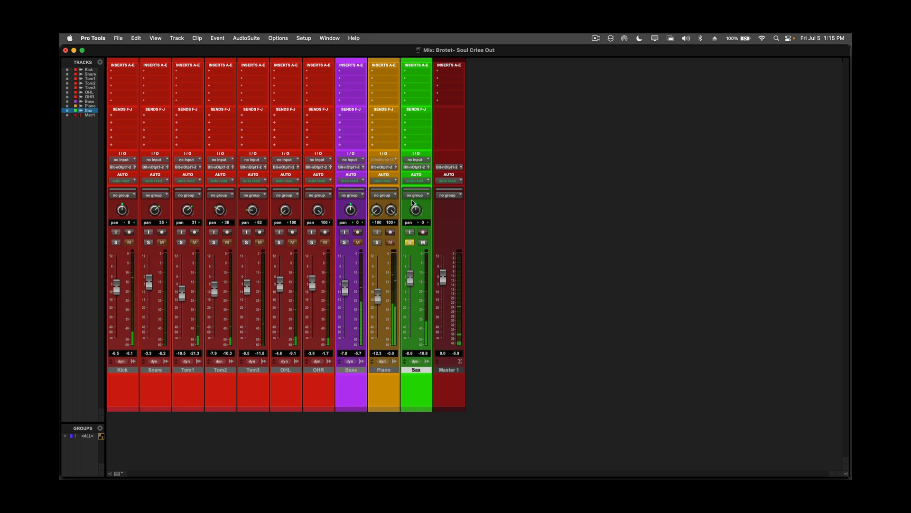
drag(411, 202, 414, 198)
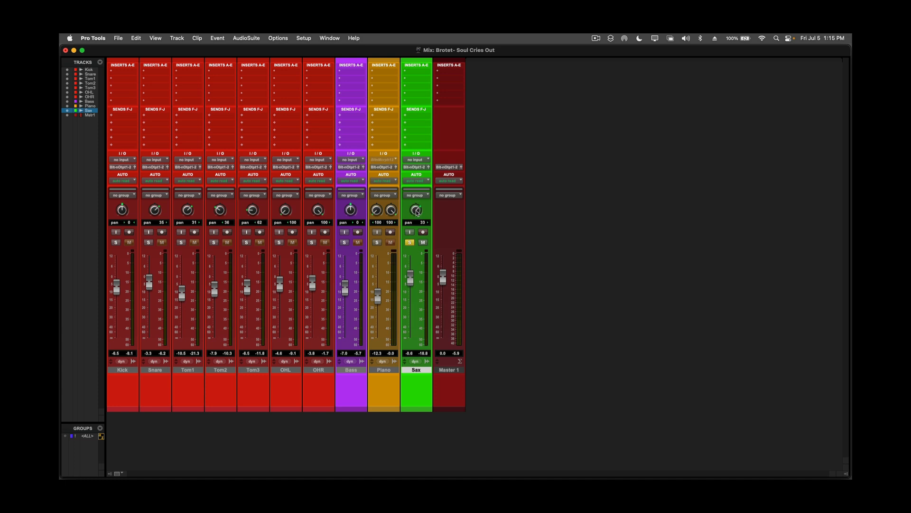
alt+click(416, 210)
click(411, 243)
Solo the Piano track and play it from 2:14.666.
click(377, 243)
key(space)
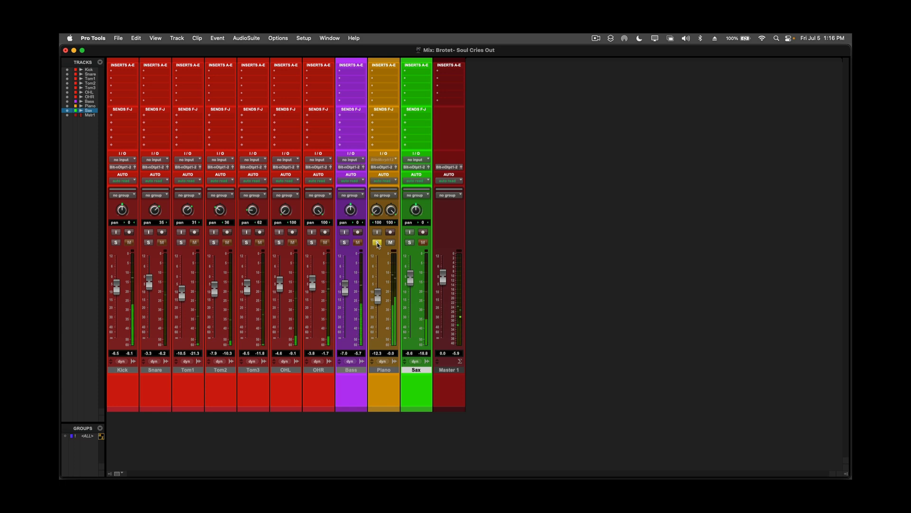
key(super+equal)
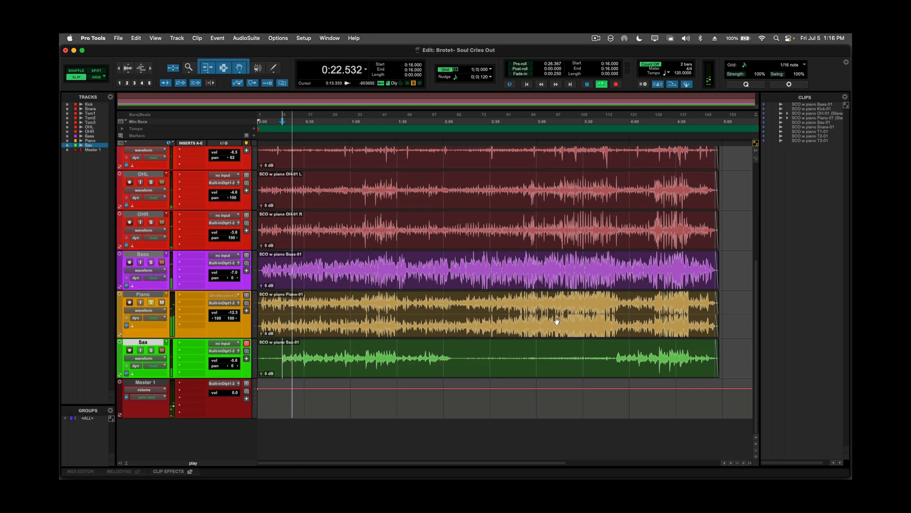
click(466, 303)
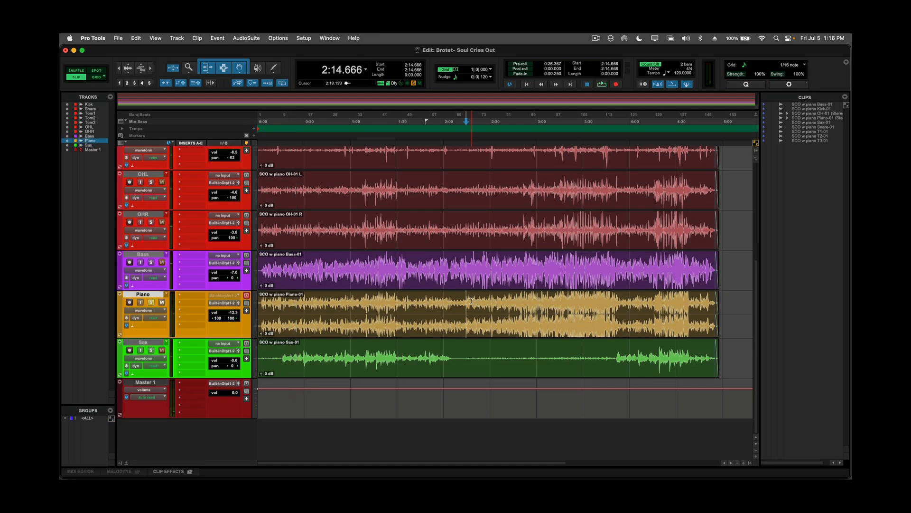
key(space)
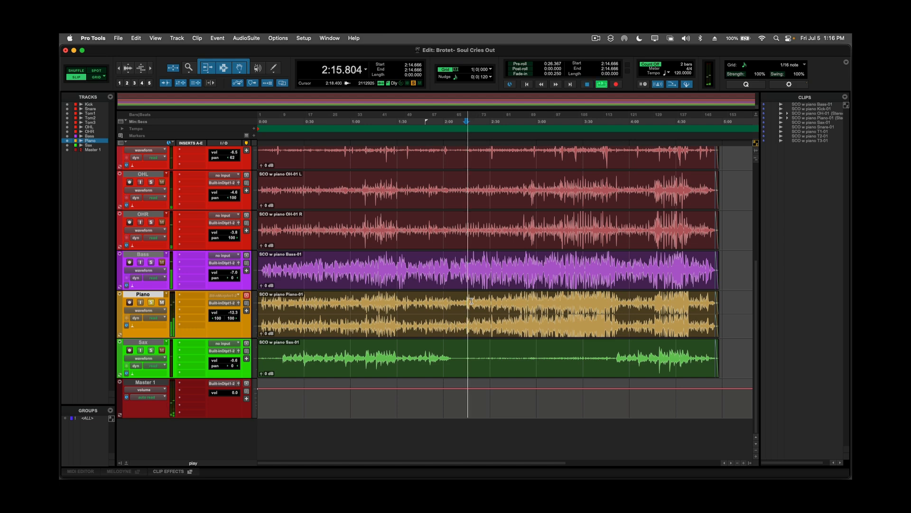
key(super+equal)
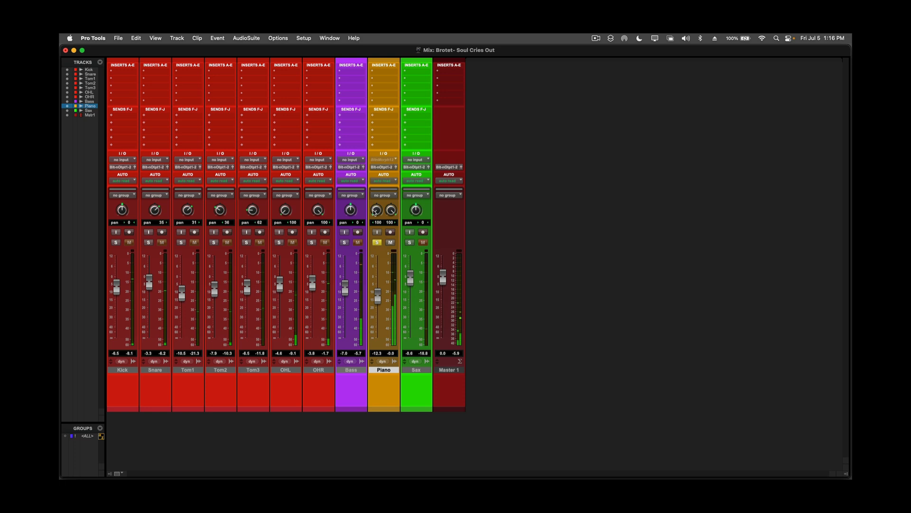
Try narrower Piano panning, and settle on 100 left for its left channel and 34 for its right channel.
drag(375, 212, 392, 234)
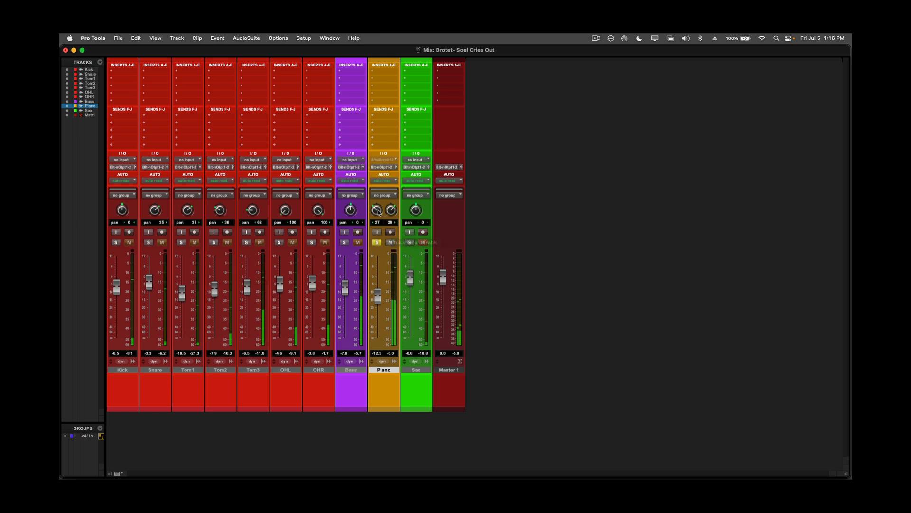
drag(376, 209, 375, 236)
drag(393, 207, 374, 196)
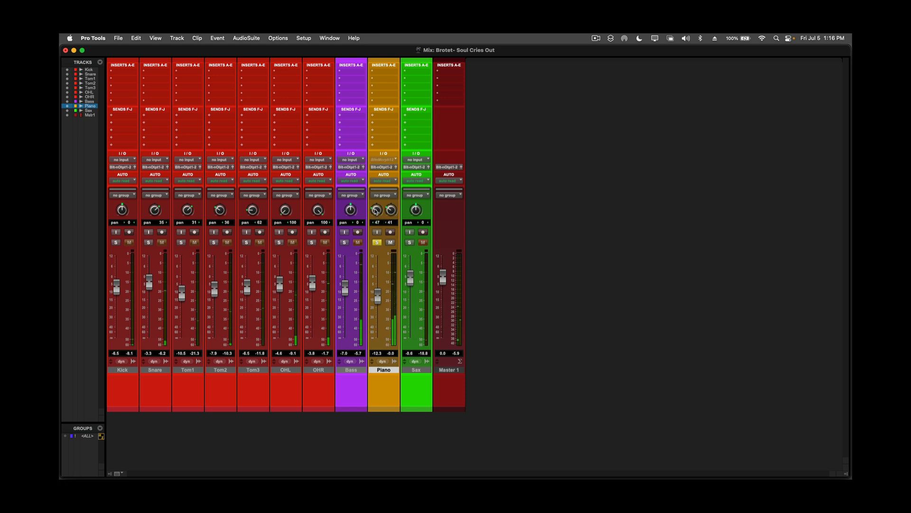
mouse_move(375, 209)
mouse_down()
mouse_move(371, 228)
mouse_move(389, 207)
mouse_up()
drag(390, 213, 389, 214)
Play the full mix from 1:07.466 and set the Piano fader to about -9.9 dB and the Sax fader to -2.0 dB.
key(super+equal)
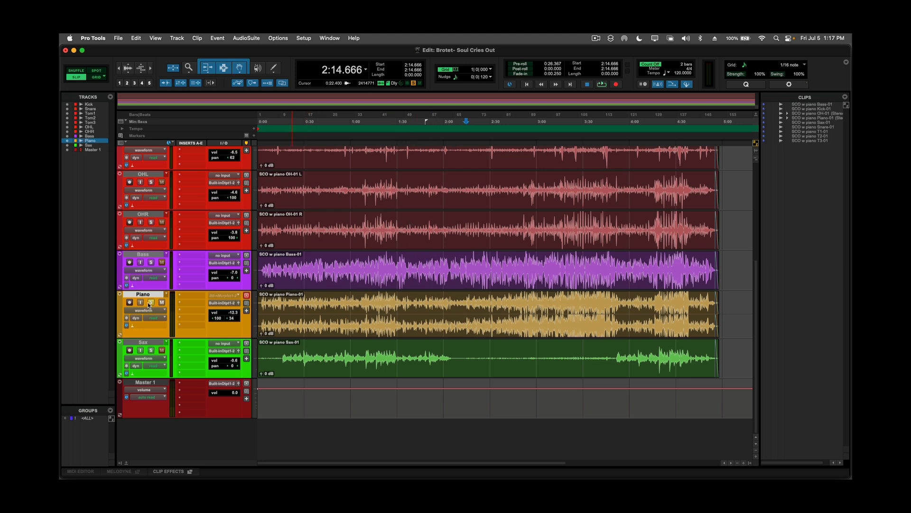
click(362, 300)
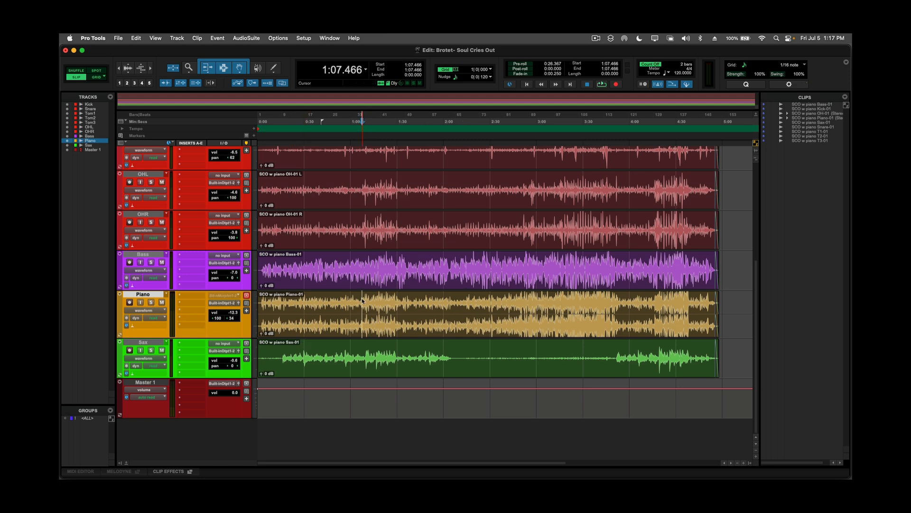
key(space)
key(super+equal)
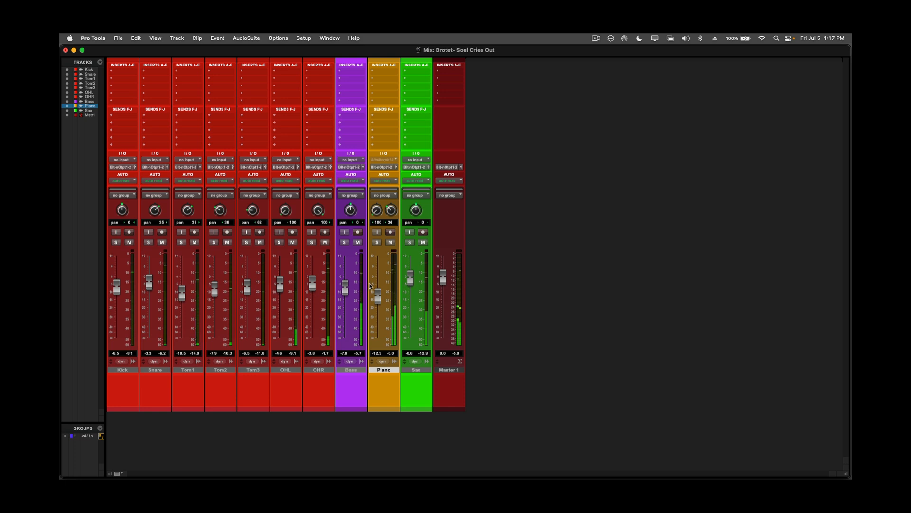
drag(379, 294, 377, 290)
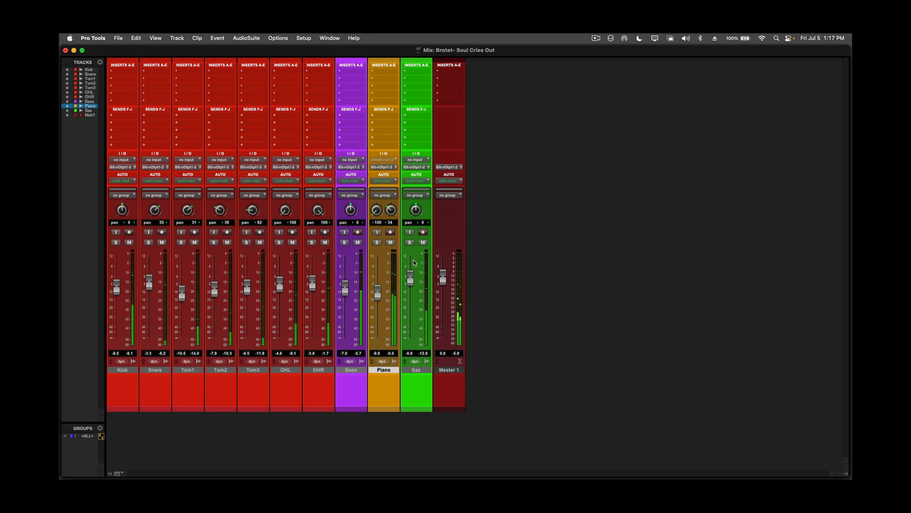
drag(409, 278, 410, 281)
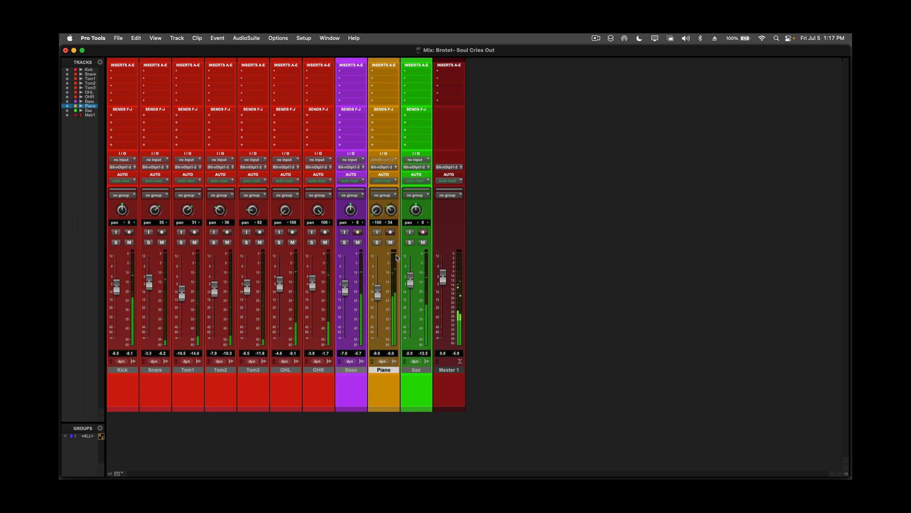